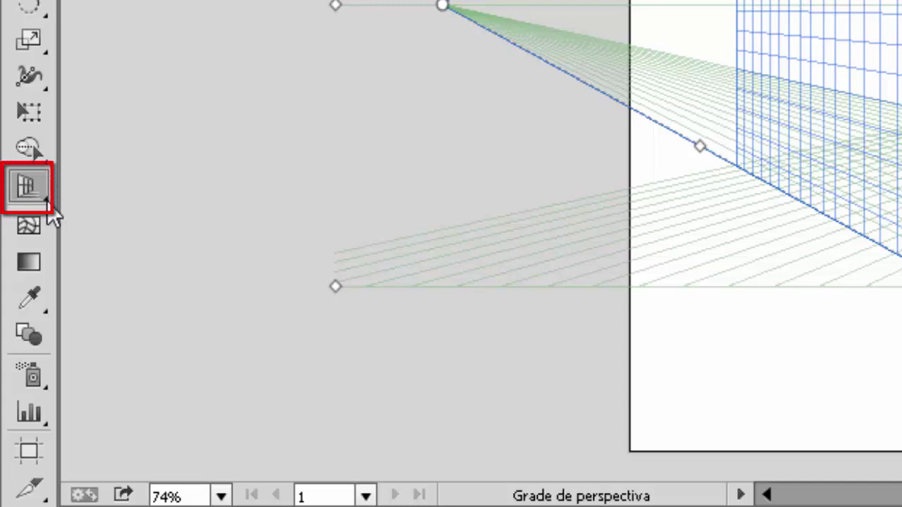
Step: Using the Perspective Grid tool, lower the grid's top slightly and nudge its right vanishing point and horizon line
{"action": "left_click", "coordinate": [45, 198]}
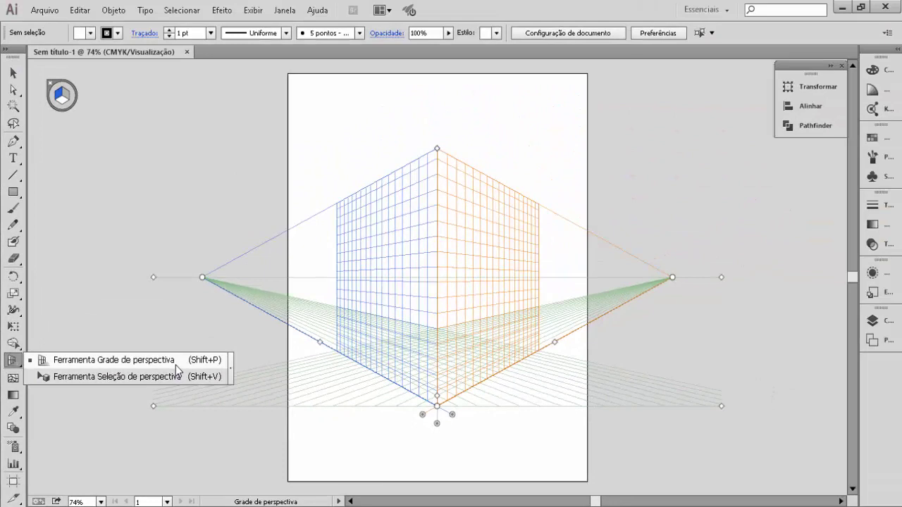
{"action": "left_click", "coordinate": [175, 365]}
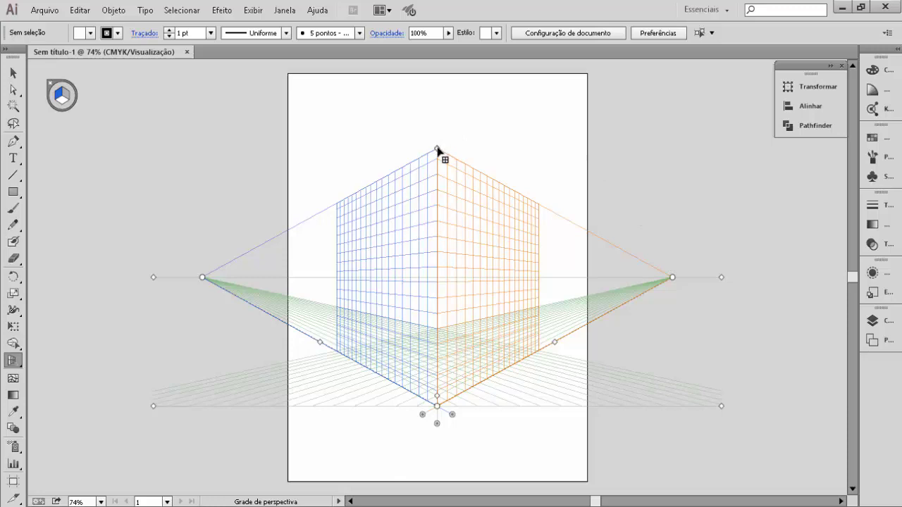
{"action": "mouse_move", "coordinate": [437, 150]}
{"action": "left_mouse_down"}
{"action": "mouse_move", "coordinate": [453, 141]}
{"action": "mouse_move", "coordinate": [455, 106]}
{"action": "mouse_move", "coordinate": [421, 130]}
{"action": "mouse_move", "coordinate": [432, 99]}
{"action": "mouse_move", "coordinate": [431, 242]}
{"action": "mouse_move", "coordinate": [436, 161]}
{"action": "left_mouse_up"}
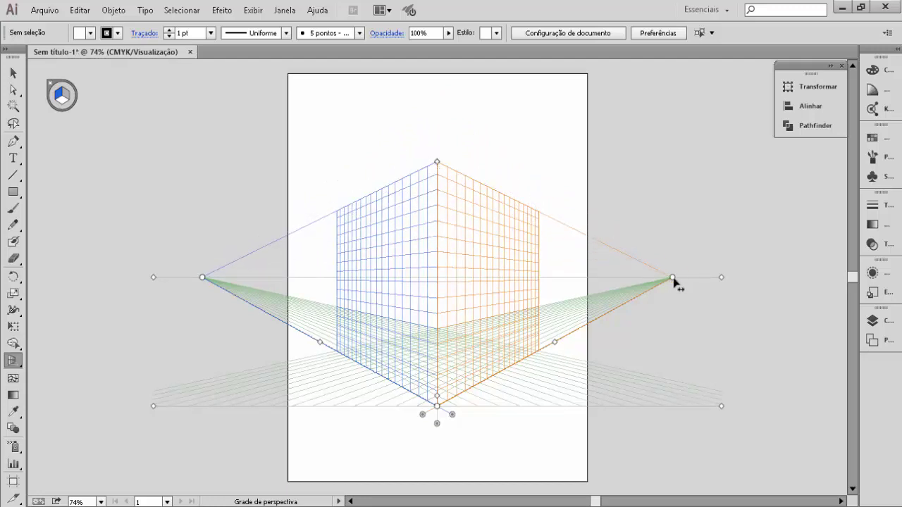
{"action": "mouse_move", "coordinate": [670, 282]}
{"action": "left_mouse_down"}
{"action": "mouse_move", "coordinate": [582, 282]}
{"action": "mouse_move", "coordinate": [673, 289]}
{"action": "left_mouse_up"}
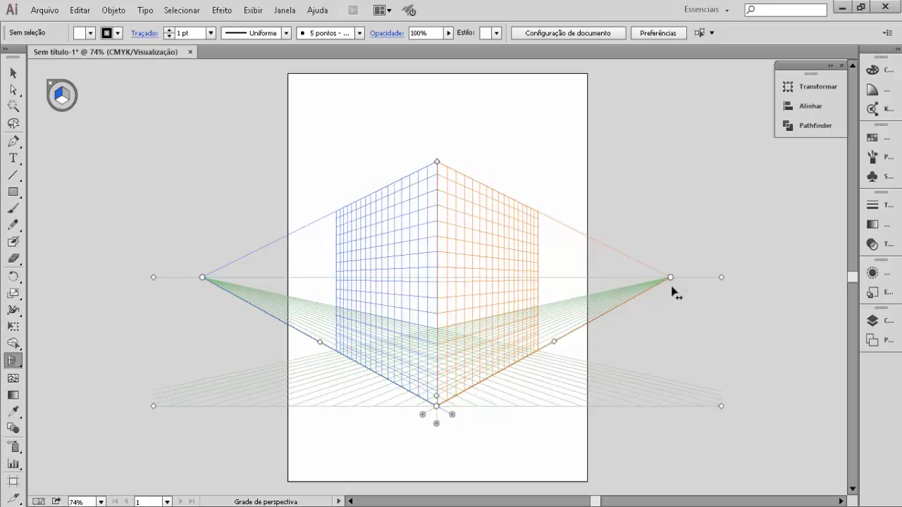
{"action": "mouse_move", "coordinate": [725, 279]}
{"action": "left_mouse_down"}
{"action": "mouse_move", "coordinate": [741, 173]}
{"action": "mouse_move", "coordinate": [739, 285]}
{"action": "left_mouse_up"}
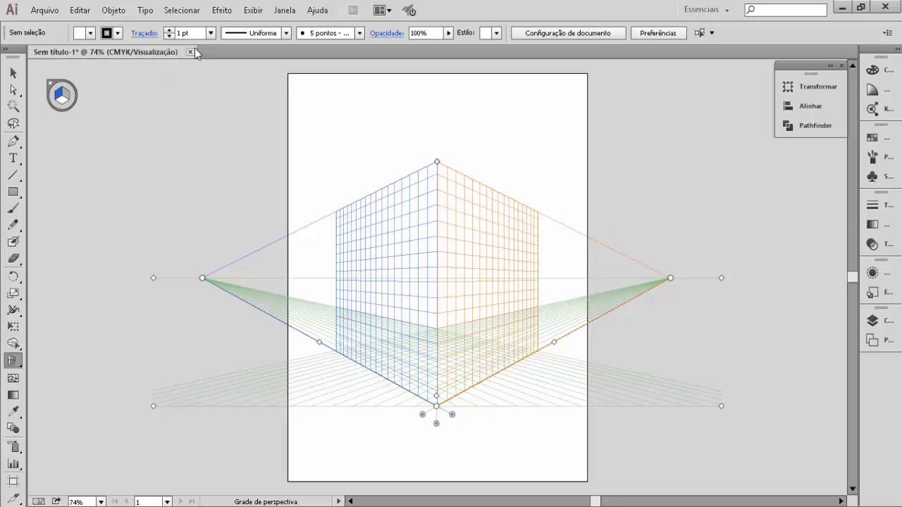
Step: Apply the one-point perspective preset [1P-Exibição normal] and test moving its vanishing point along the horizon
{"action": "left_click", "coordinate": [253, 11]}
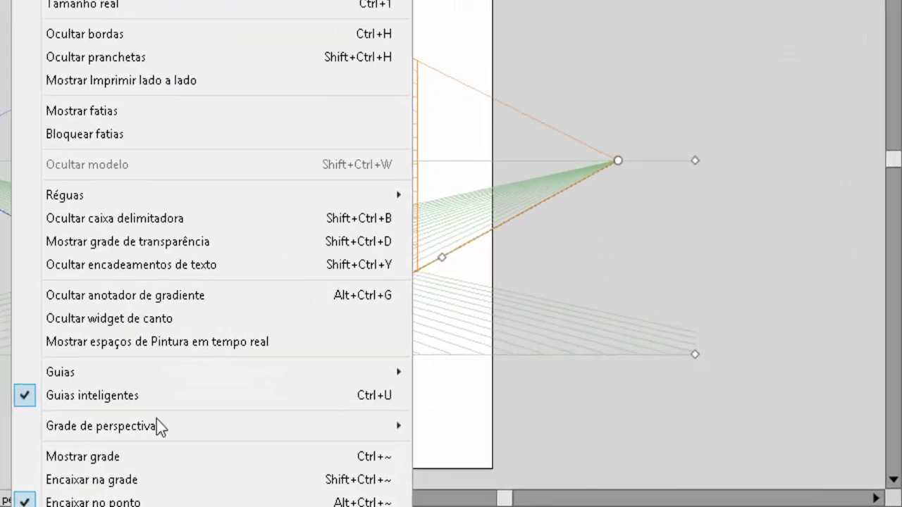
{"action": "mouse_move", "coordinate": [330, 455]}
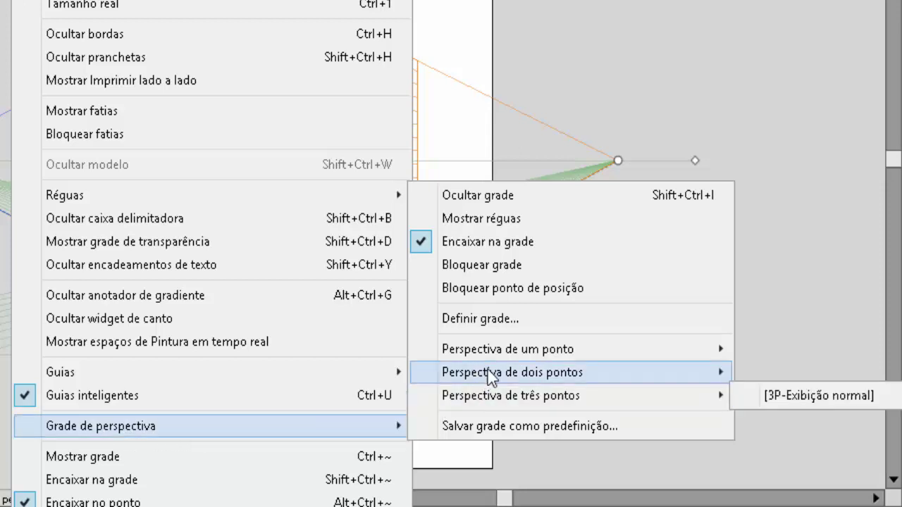
{"action": "mouse_move", "coordinate": [500, 350]}
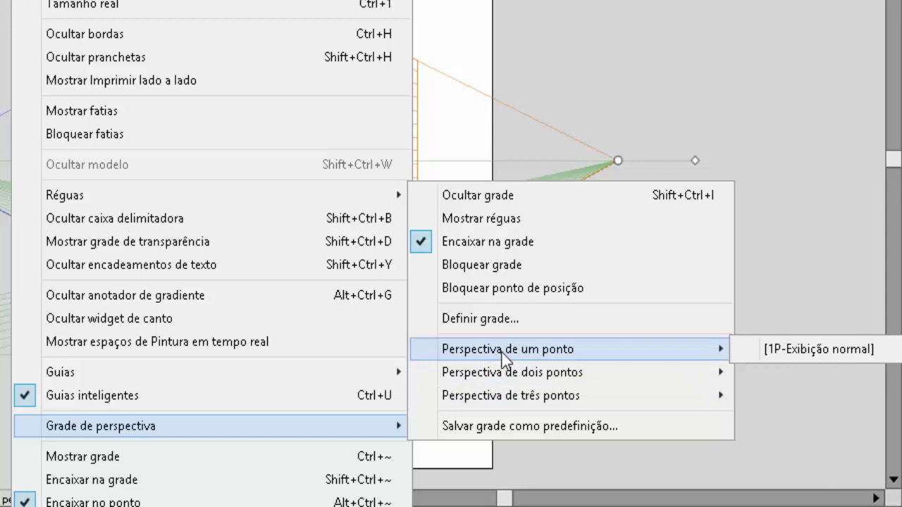
{"action": "mouse_move", "coordinate": [512, 371]}
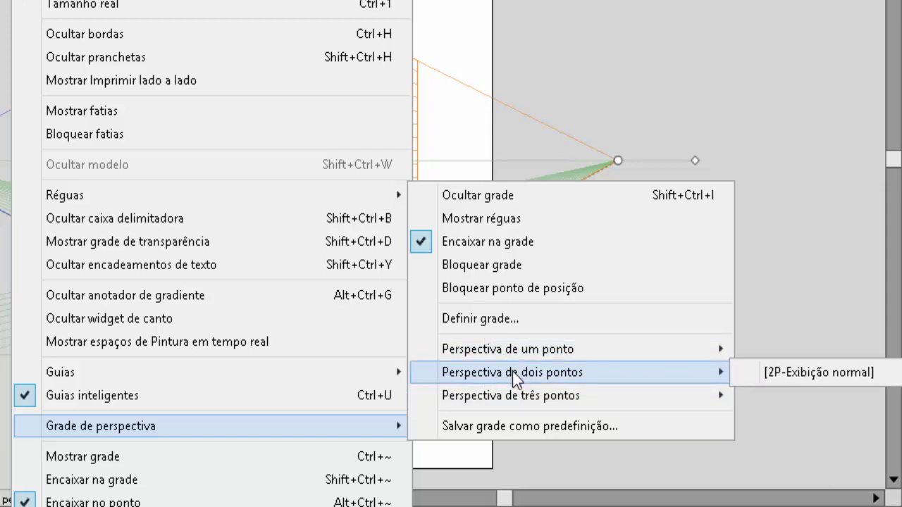
{"action": "mouse_move", "coordinate": [499, 406]}
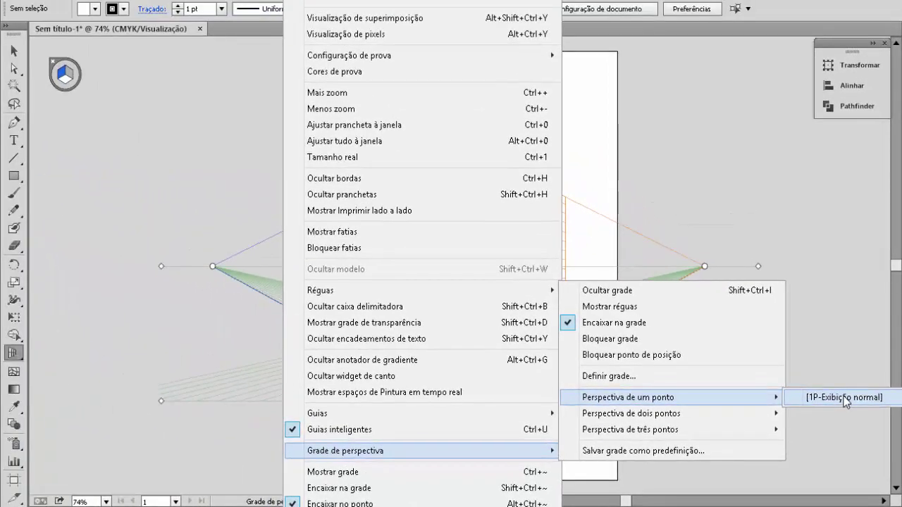
{"action": "left_click", "coordinate": [845, 398]}
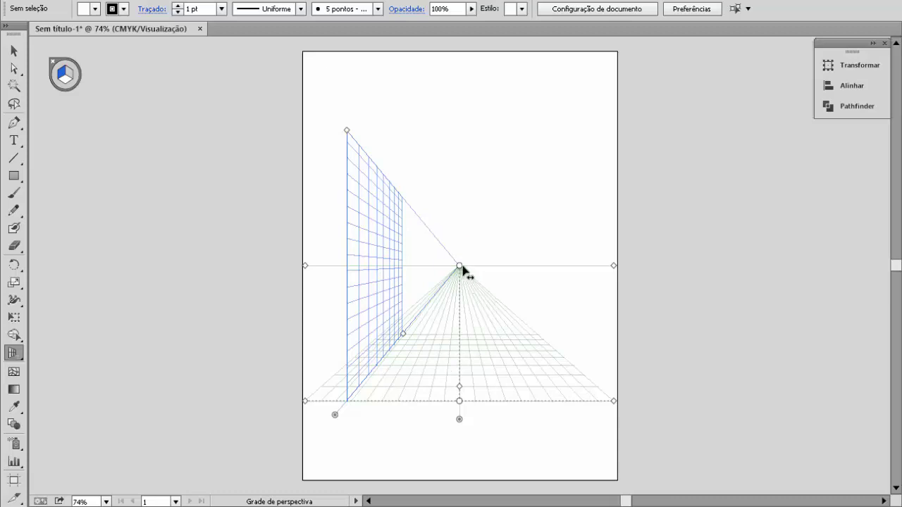
{"action": "mouse_move", "coordinate": [460, 267]}
{"action": "left_mouse_down"}
{"action": "mouse_move", "coordinate": [473, 268]}
{"action": "mouse_move", "coordinate": [457, 266]}
{"action": "left_mouse_up"}
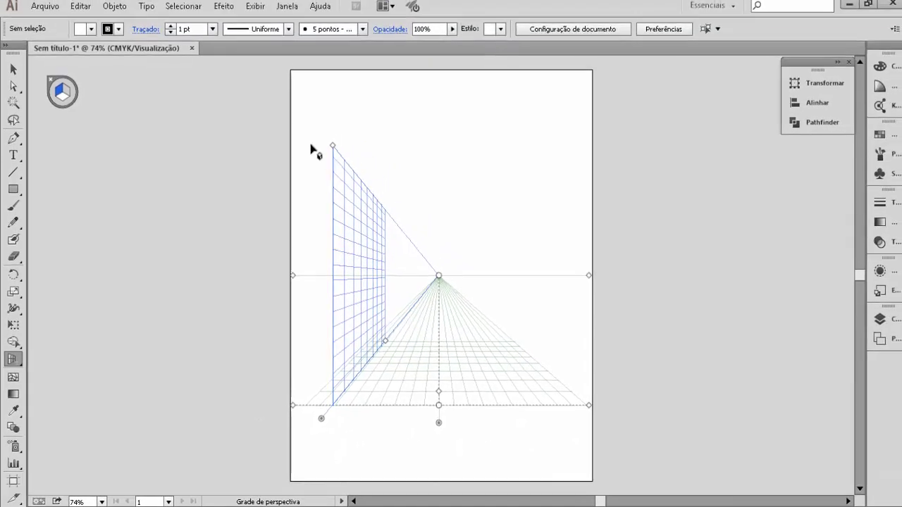
Step: Switch the perspective grid to the two-point preset [2P-Exibição normal]
{"action": "left_click", "coordinate": [254, 8]}
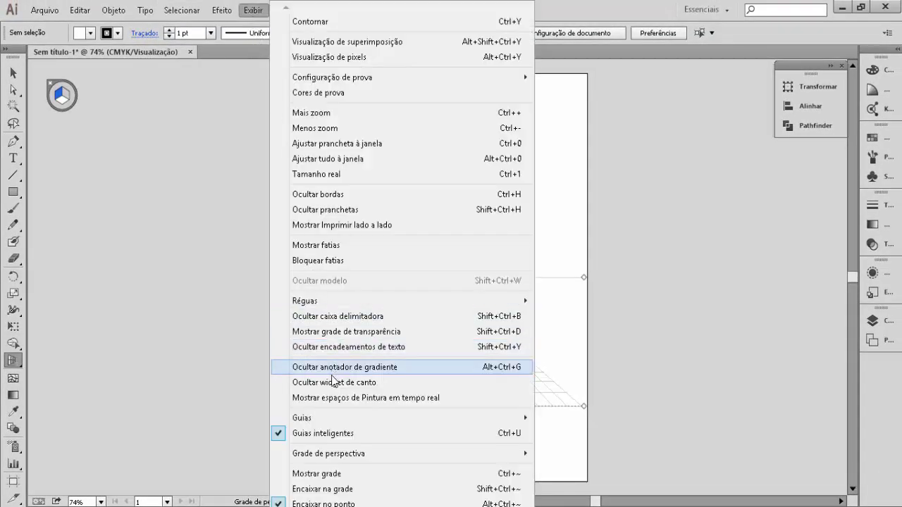
{"action": "mouse_move", "coordinate": [335, 455]}
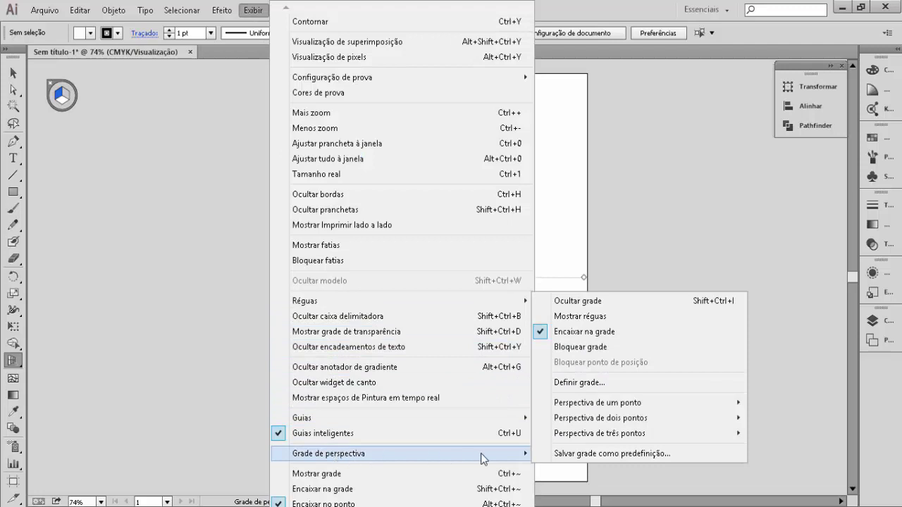
{"action": "mouse_move", "coordinate": [654, 420]}
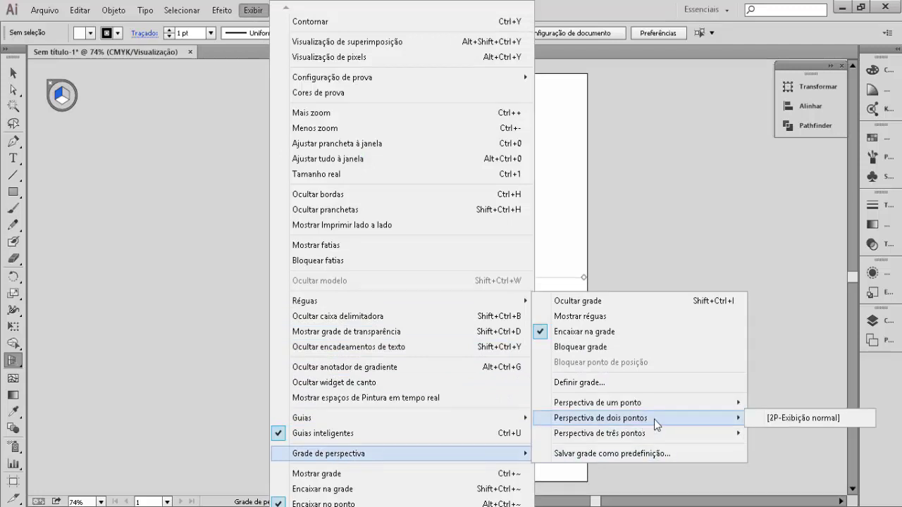
{"action": "left_click", "coordinate": [783, 418]}
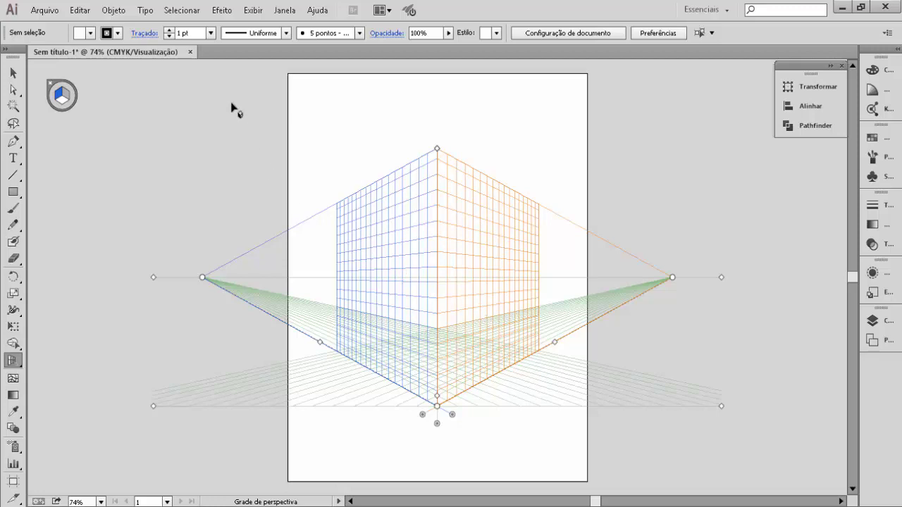
Step: Switch the perspective grid to the three-point preset [3P-Exibição normal]
{"action": "left_click", "coordinate": [252, 10]}
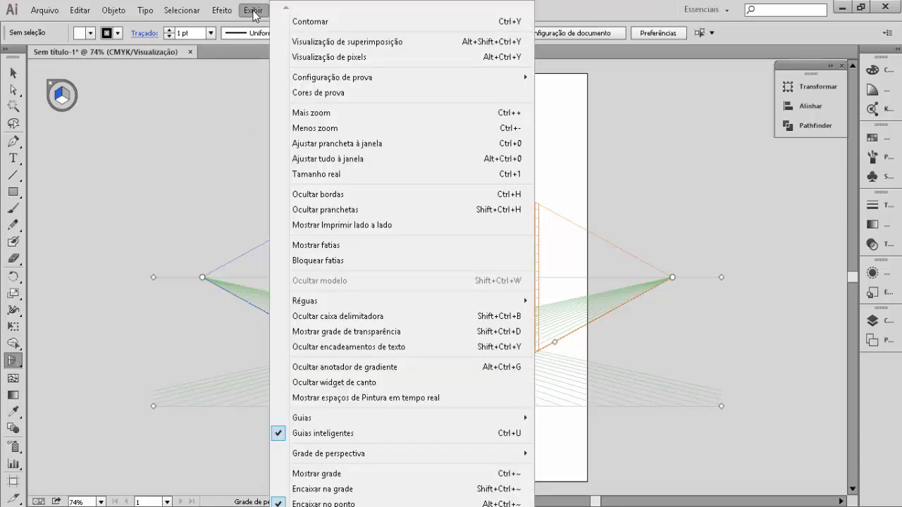
{"action": "mouse_move", "coordinate": [343, 458]}
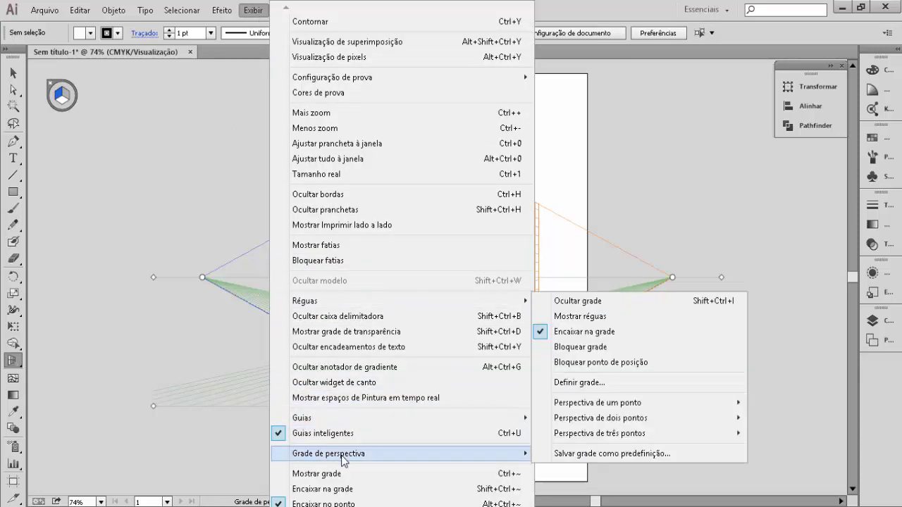
{"action": "mouse_move", "coordinate": [584, 436]}
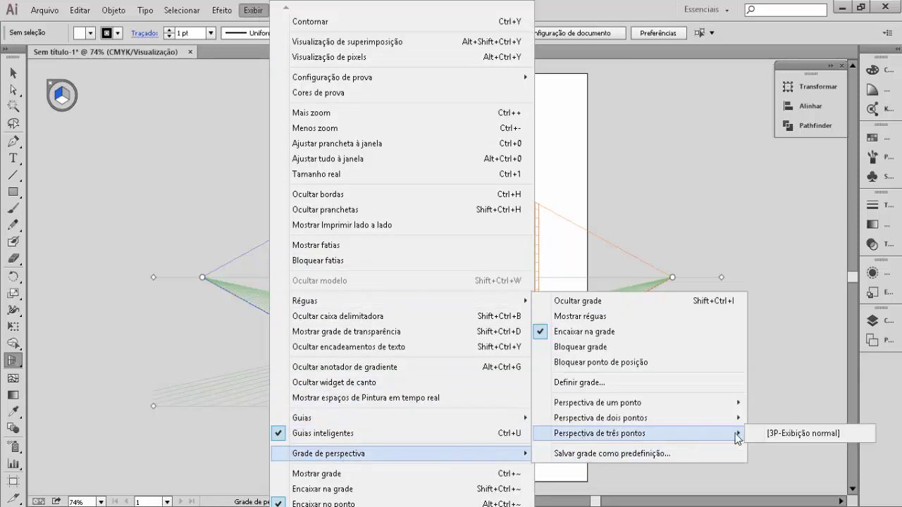
{"action": "left_click", "coordinate": [778, 434]}
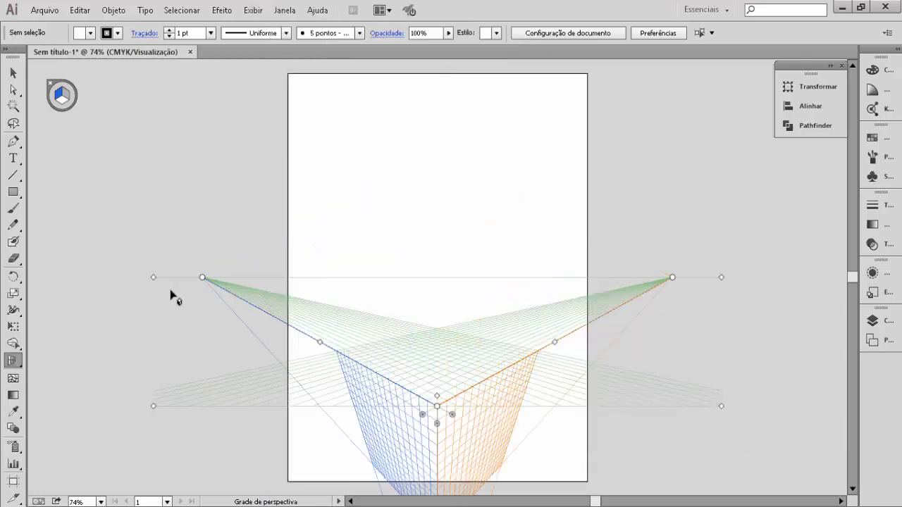
Step: Shift the third vanishing point below the artboard slightly to the right on the three-point grid
{"action": "left_click", "coordinate": [203, 279]}
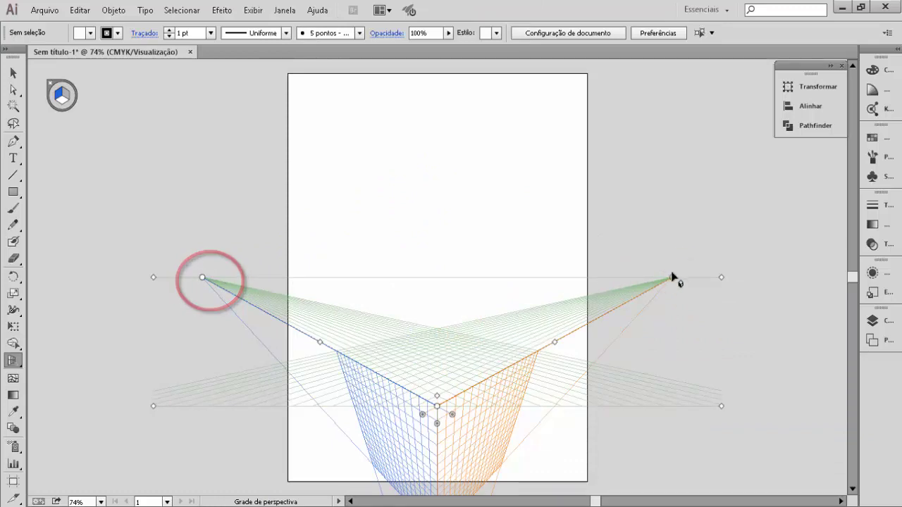
{"action": "left_click", "coordinate": [671, 279]}
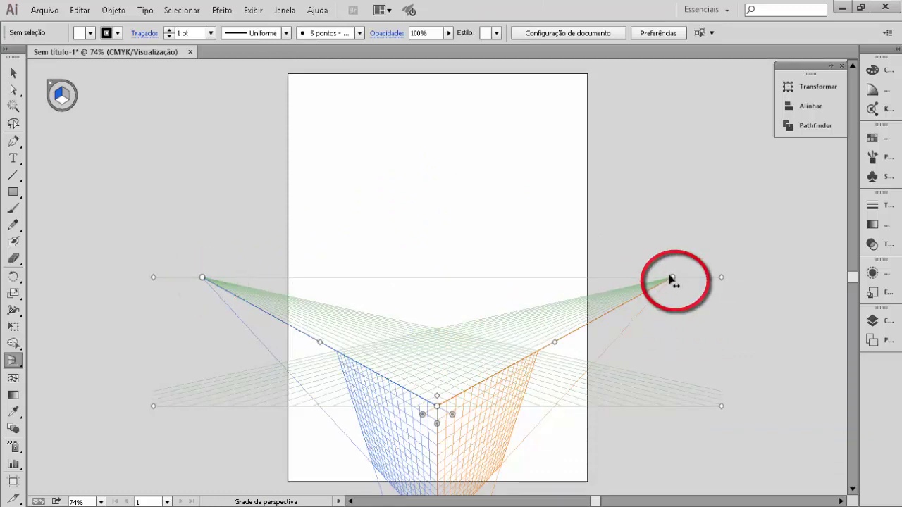
{"action": "left_click_drag", "start_coordinate": [851, 282], "coordinate": [852, 292]}
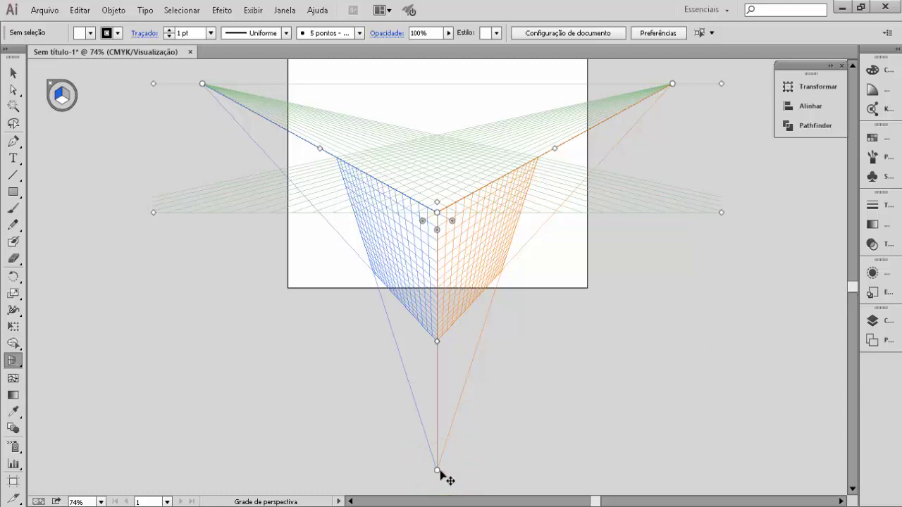
{"action": "mouse_move", "coordinate": [437, 474]}
{"action": "left_mouse_down"}
{"action": "mouse_move", "coordinate": [528, 470]}
{"action": "mouse_move", "coordinate": [440, 474]}
{"action": "left_mouse_up"}
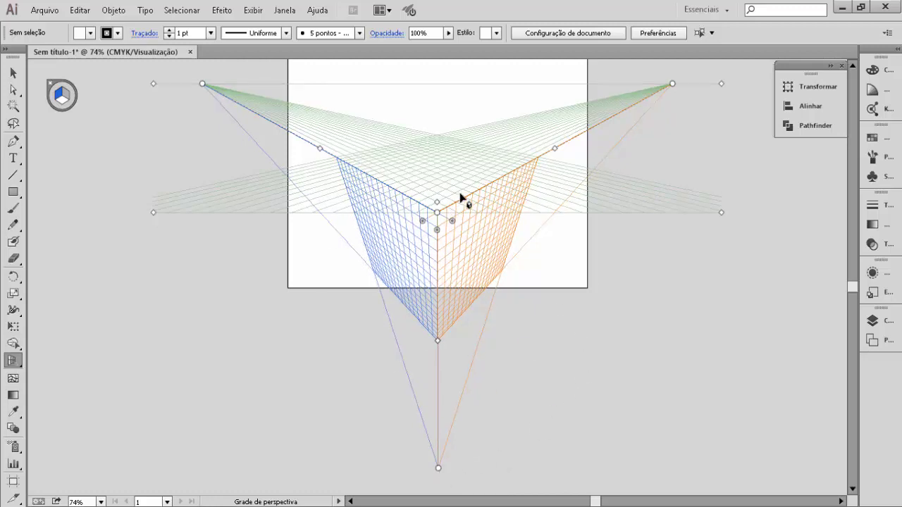
Step: Set the perspective grid back to the two-point preset [2P-Exibição normal] and bring the whole artboard into view
{"action": "left_click", "coordinate": [255, 11]}
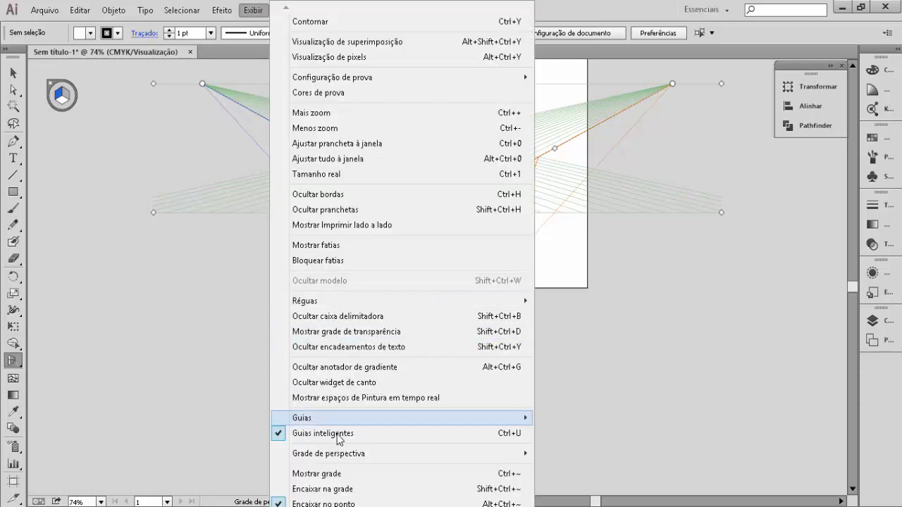
{"action": "mouse_move", "coordinate": [336, 454]}
{"action": "mouse_move", "coordinate": [657, 420]}
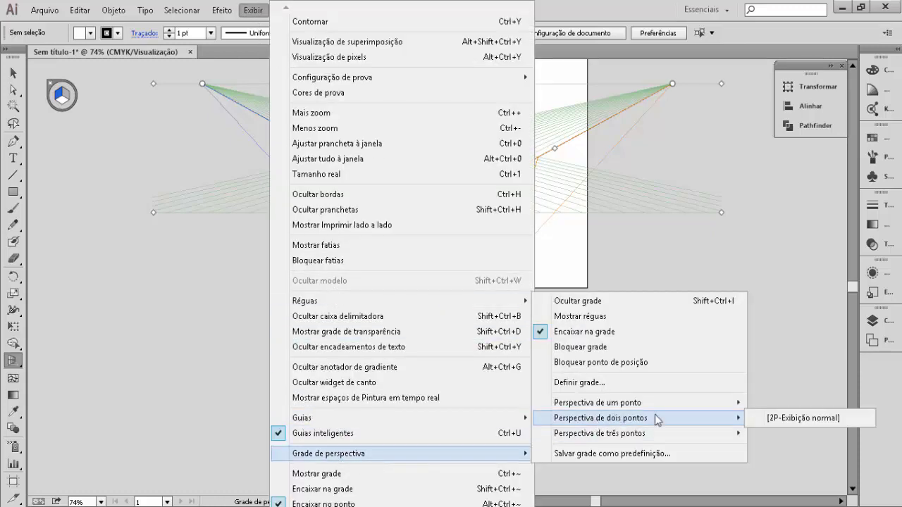
{"action": "left_click", "coordinate": [784, 417]}
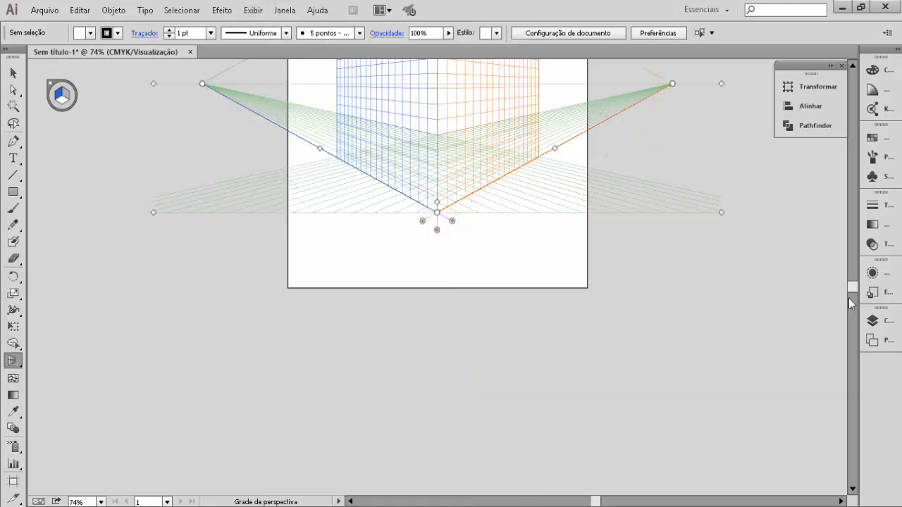
{"action": "left_click_drag", "start_coordinate": [853, 296], "coordinate": [861, 284]}
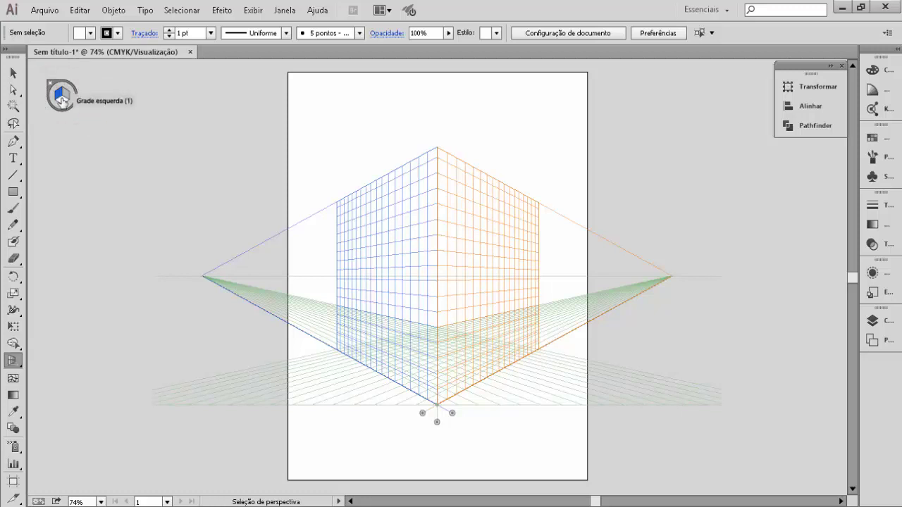
Step: Try switching the active perspective plane among the left, right and horizontal grids with the plane switching widget
{"action": "left_click", "coordinate": [57, 94]}
{"action": "left_click", "coordinate": [64, 94]}
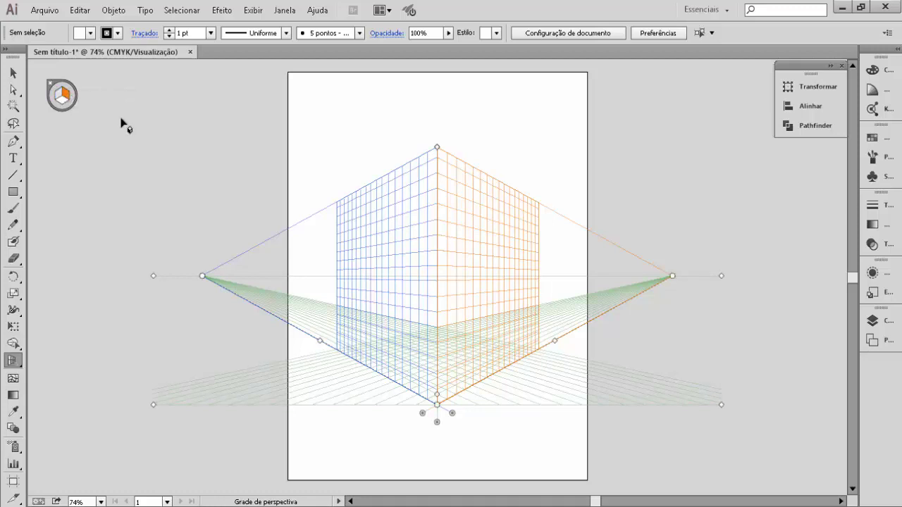
{"action": "left_click", "coordinate": [65, 105]}
{"action": "left_click", "coordinate": [65, 104]}
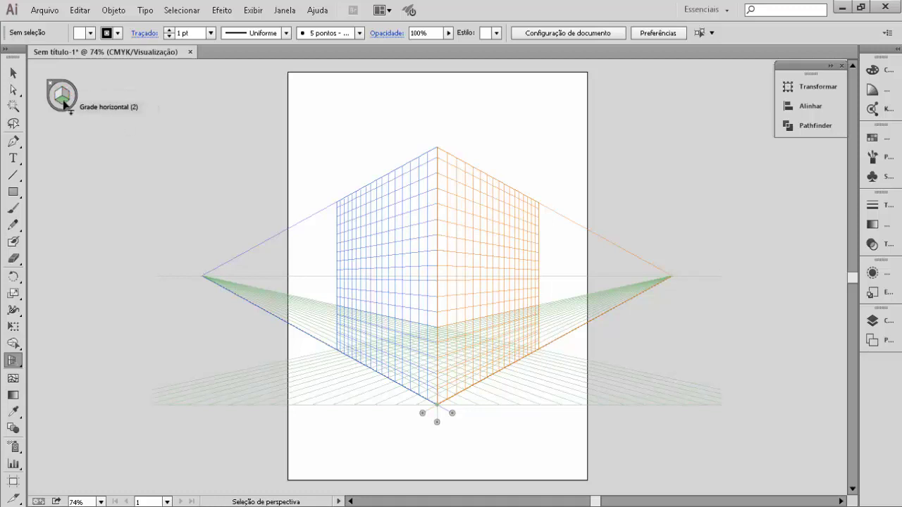
{"action": "left_click", "coordinate": [57, 95]}
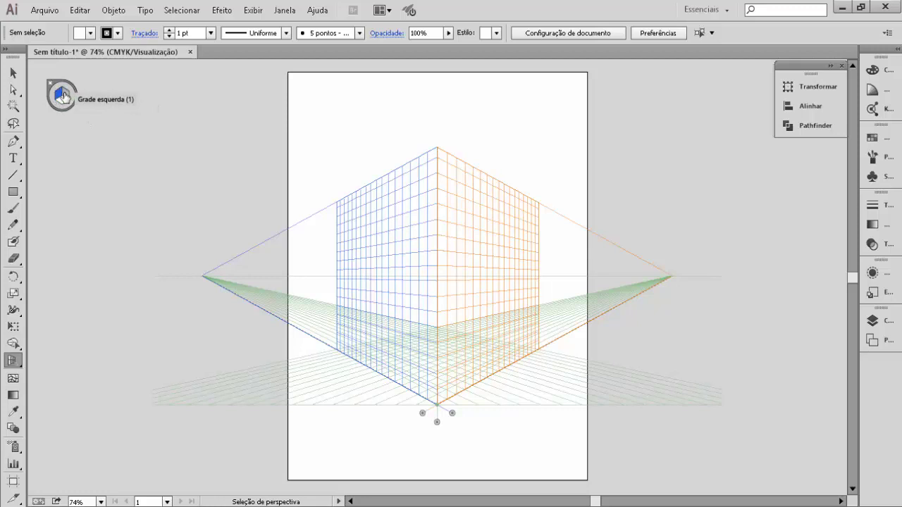
{"action": "left_click", "coordinate": [65, 98]}
{"action": "left_click", "coordinate": [59, 97]}
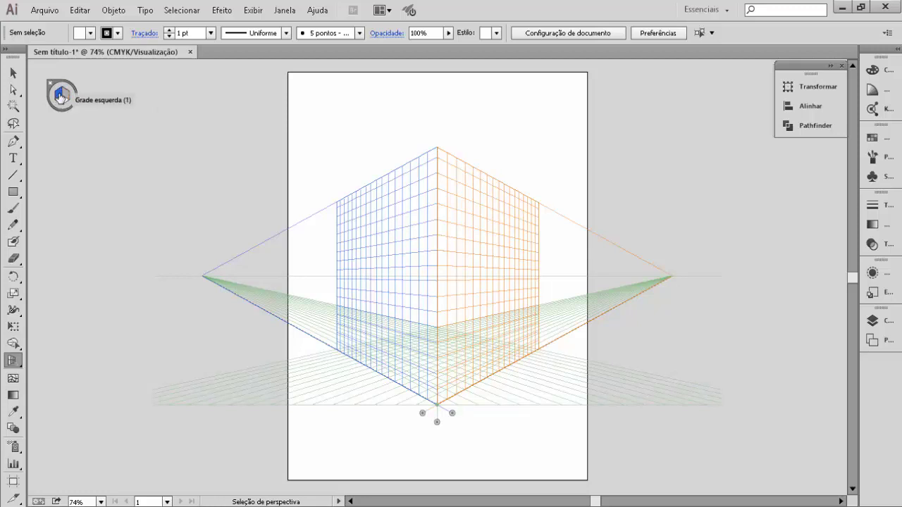
Step: Draw a rectangle on the horizontal perspective plane, covering the floor area between the left and right grids
{"action": "key", "text": "shift+p"}
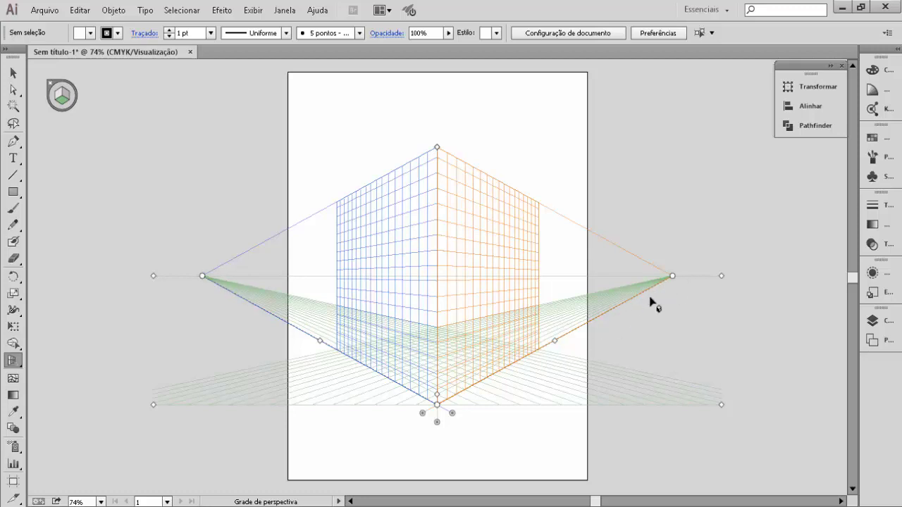
{"action": "left_click", "coordinate": [62, 103]}
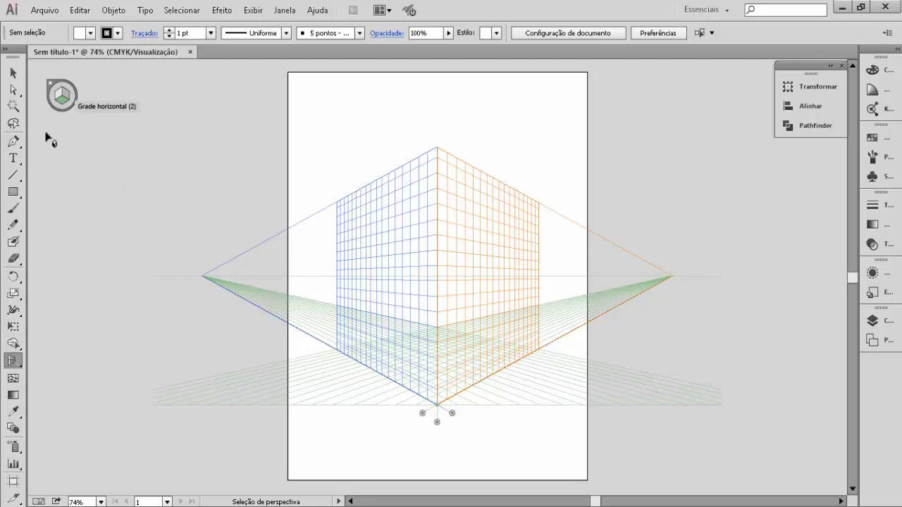
{"action": "left_click", "coordinate": [19, 200]}
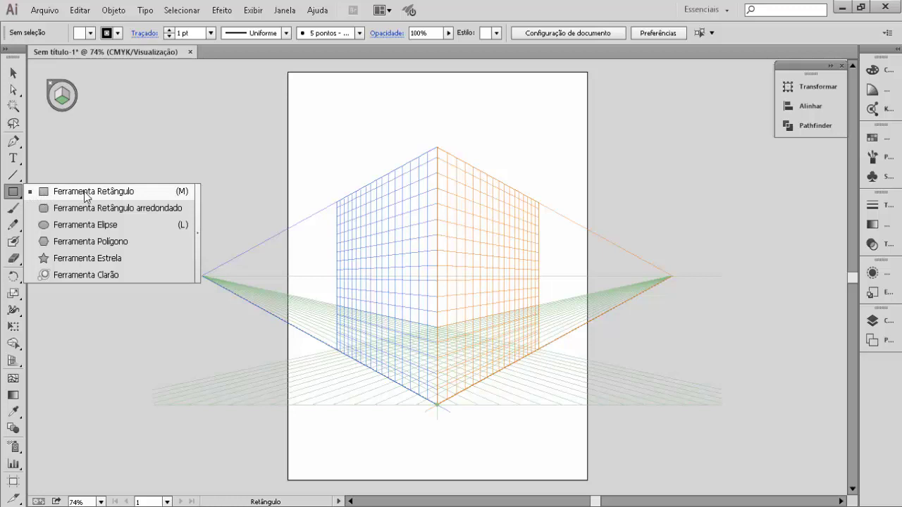
{"action": "key", "text": "m"}
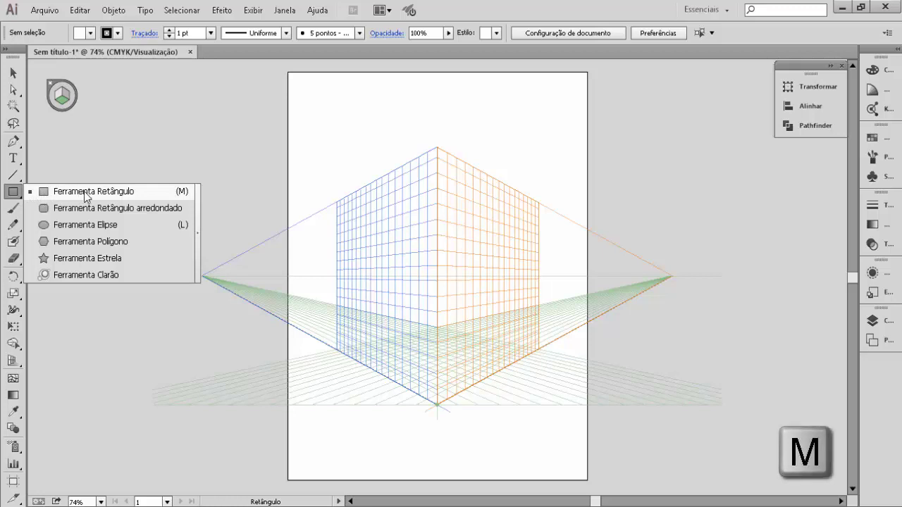
{"action": "left_click", "coordinate": [85, 192]}
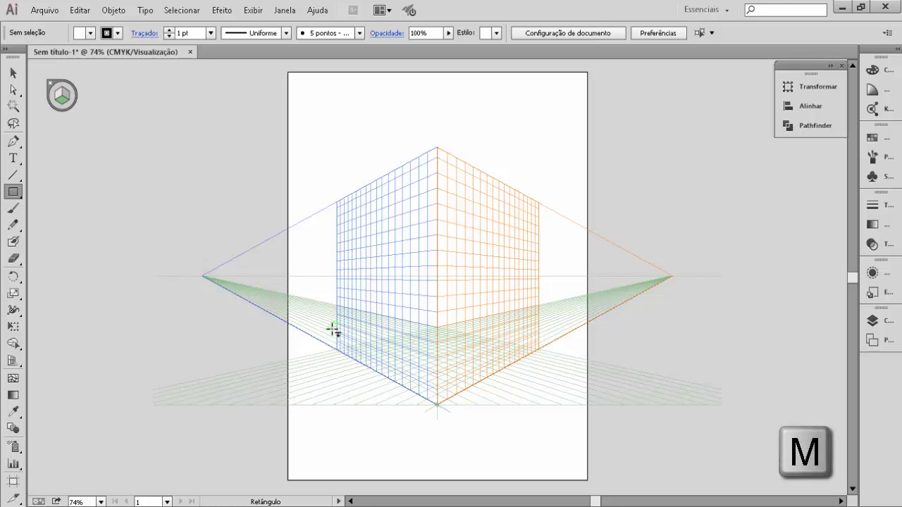
{"action": "left_click", "coordinate": [62, 103]}
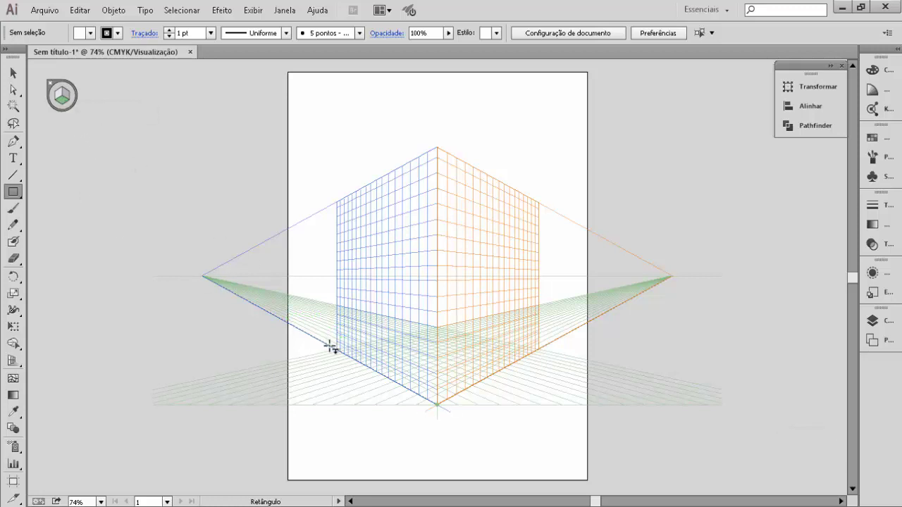
{"action": "mouse_move", "coordinate": [338, 350]}
{"action": "left_mouse_down"}
{"action": "mouse_move", "coordinate": [413, 343]}
{"action": "mouse_move", "coordinate": [533, 352]}
{"action": "left_mouse_up"}
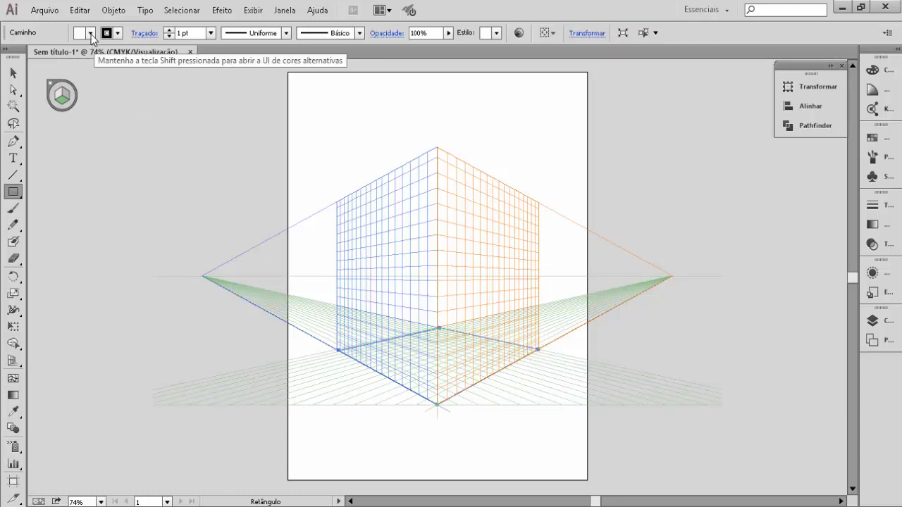
Step: Fill the floor rectangle with yellow
{"action": "left_click", "coordinate": [91, 34]}
{"action": "left_click", "coordinate": [36, 68]}
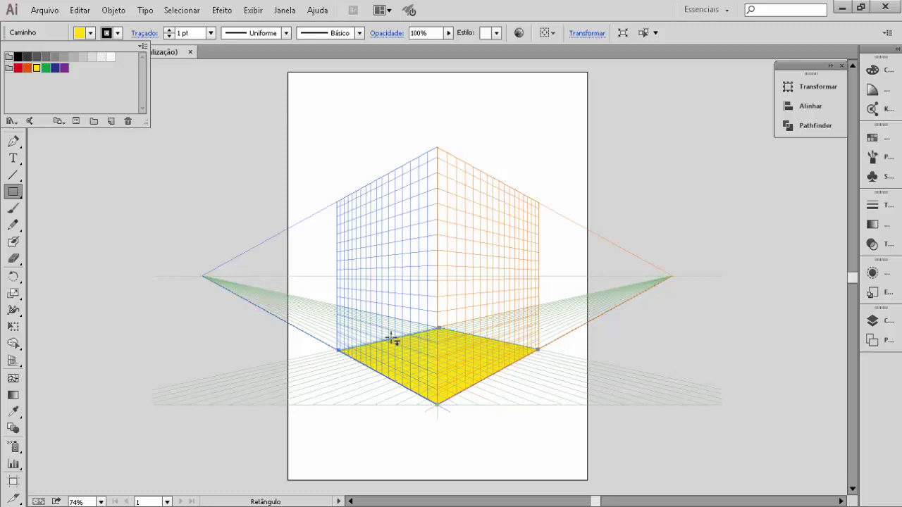
{"action": "left_click", "coordinate": [75, 167]}
Step: Draw a rectangle covering the whole left perspective grid and fill it with dark blue
{"action": "key", "text": "shift+v"}
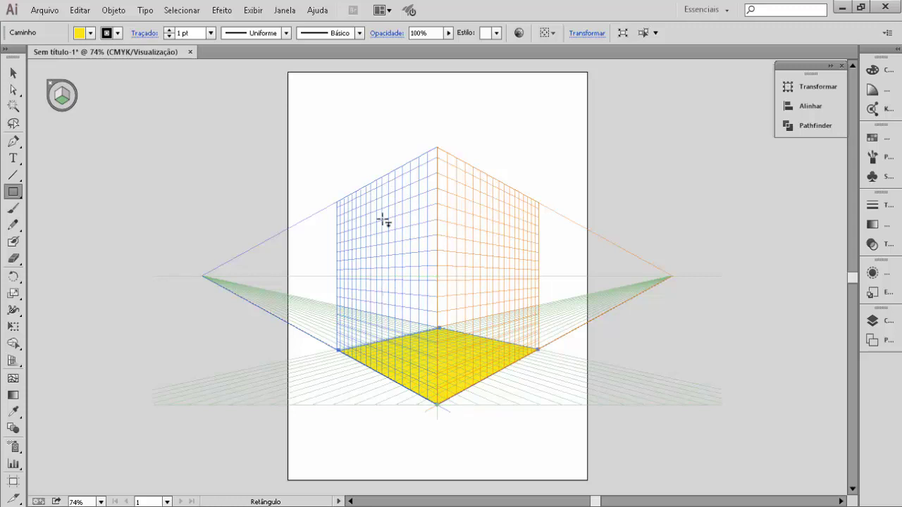
{"action": "left_click", "coordinate": [58, 97]}
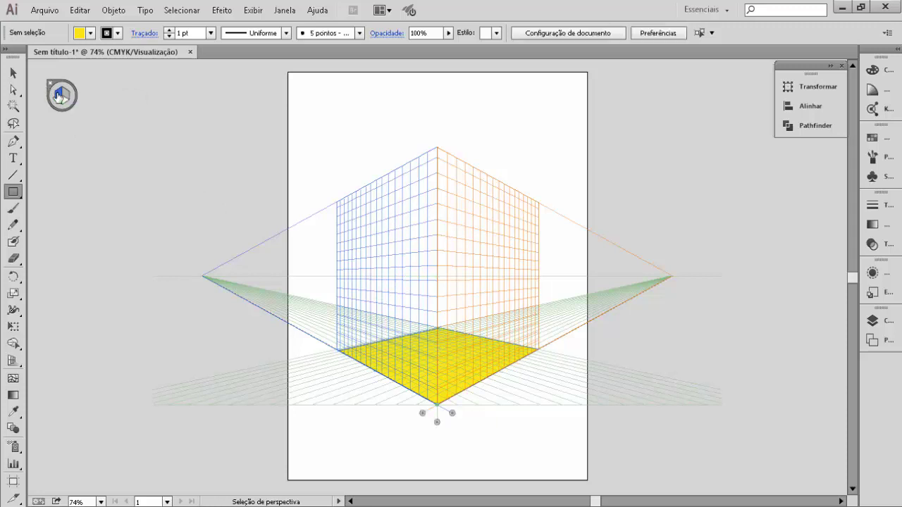
{"action": "left_click", "coordinate": [13, 192]}
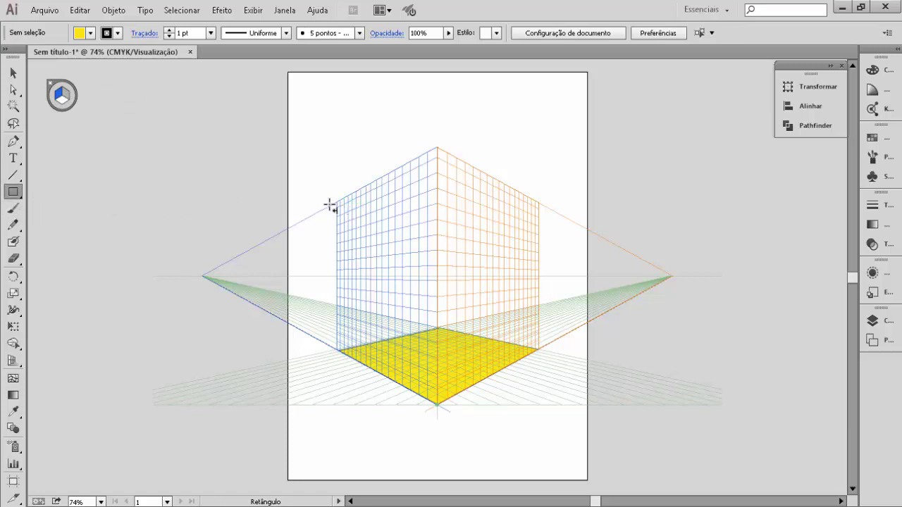
{"action": "left_click_drag", "start_coordinate": [338, 205], "coordinate": [438, 406]}
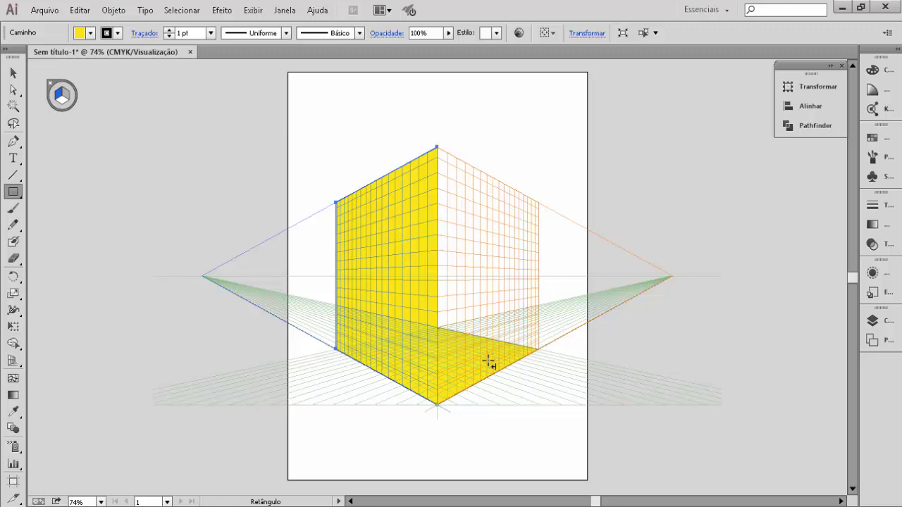
{"action": "left_click", "coordinate": [90, 33]}
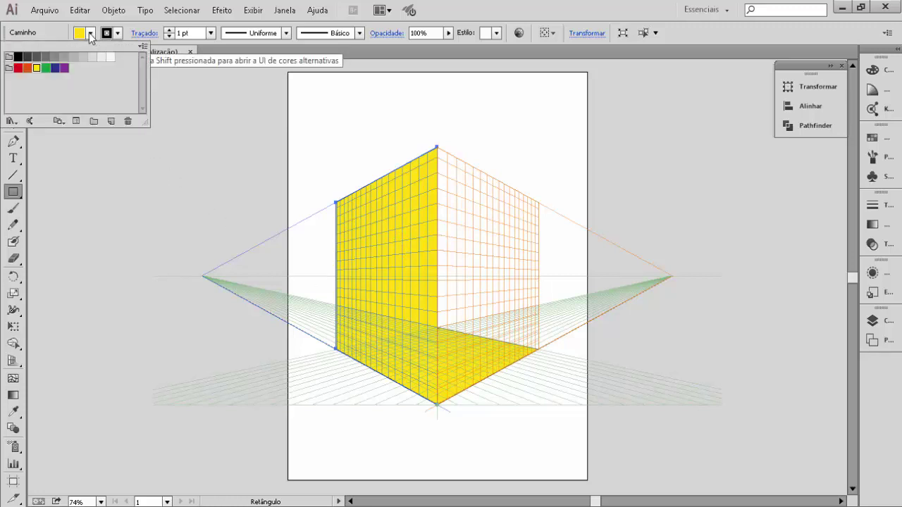
{"action": "left_click", "coordinate": [55, 68]}
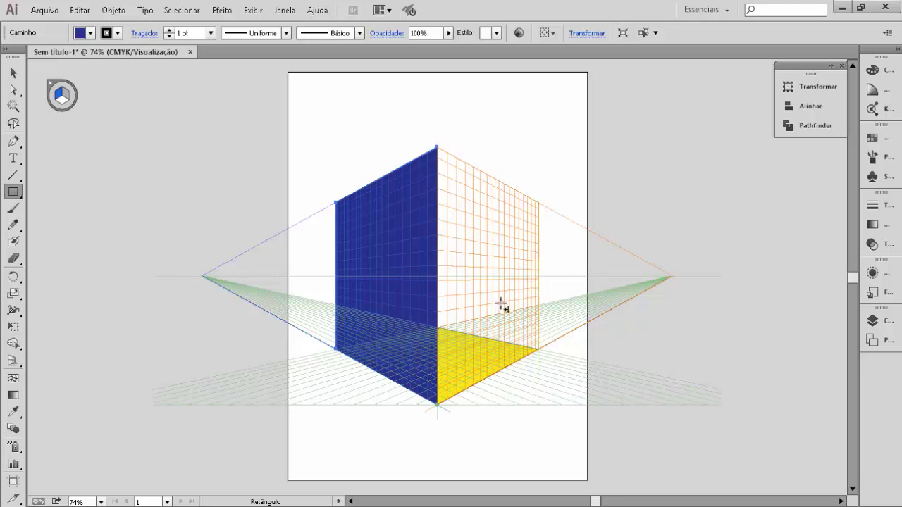
Step: Draw a rectangle covering the whole right perspective grid and fill it with medium grey
{"action": "left_click", "coordinate": [66, 95]}
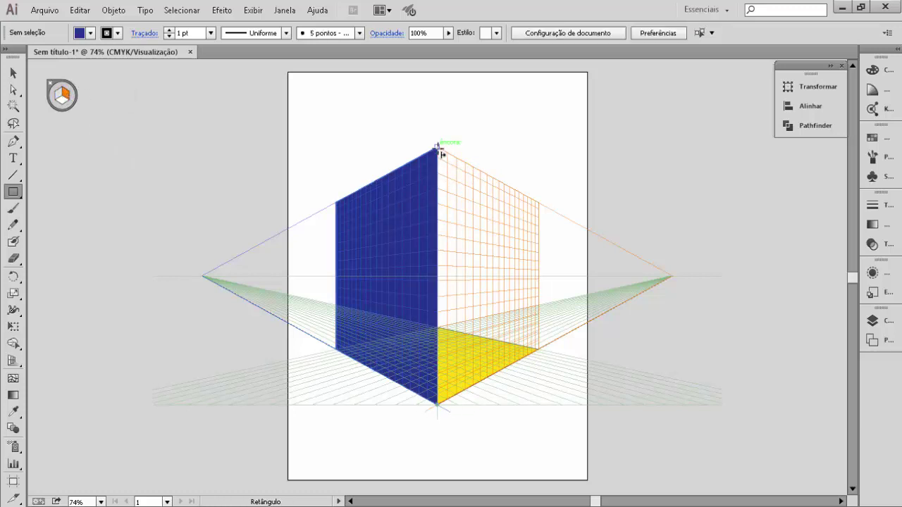
{"action": "left_click_drag", "start_coordinate": [438, 148], "coordinate": [539, 353]}
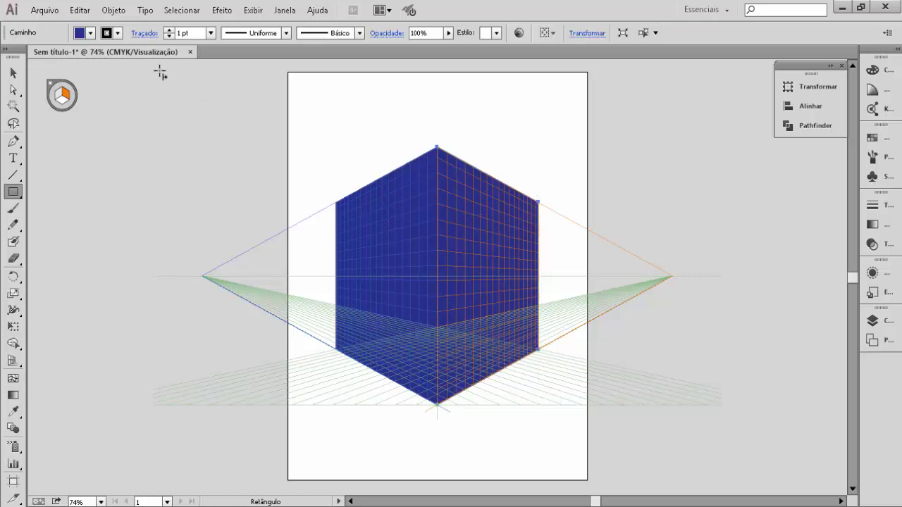
{"action": "left_click", "coordinate": [90, 33]}
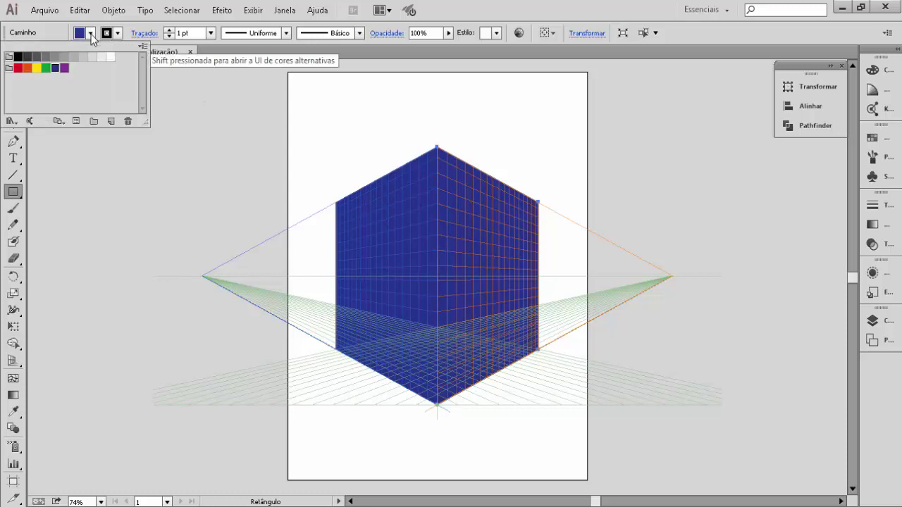
{"action": "left_click", "coordinate": [74, 57]}
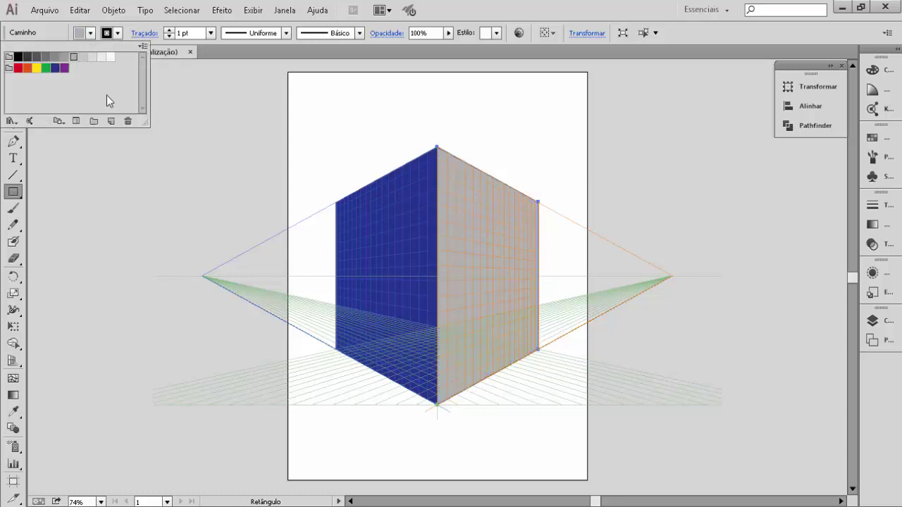
{"action": "left_click", "coordinate": [251, 173]}
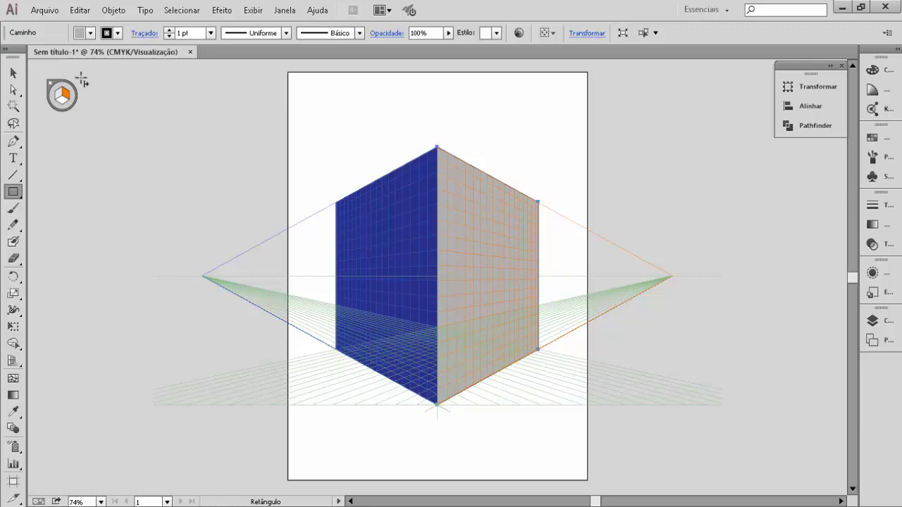
Step: Draw a window rectangle on the upper part of the blue left wall in perspective and fill it with white
{"action": "key", "text": "shift+v"}
{"action": "left_click", "coordinate": [70, 103]}
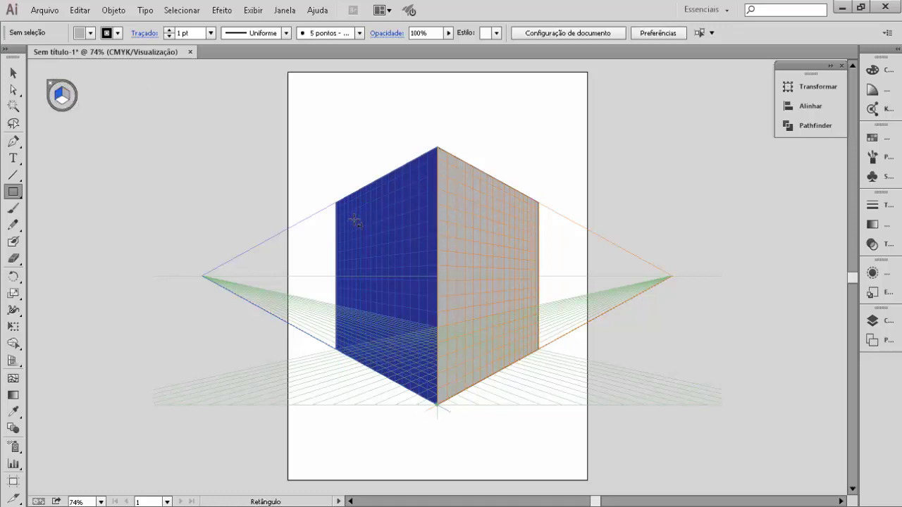
{"action": "left_click_drag", "start_coordinate": [354, 215], "coordinate": [414, 252]}
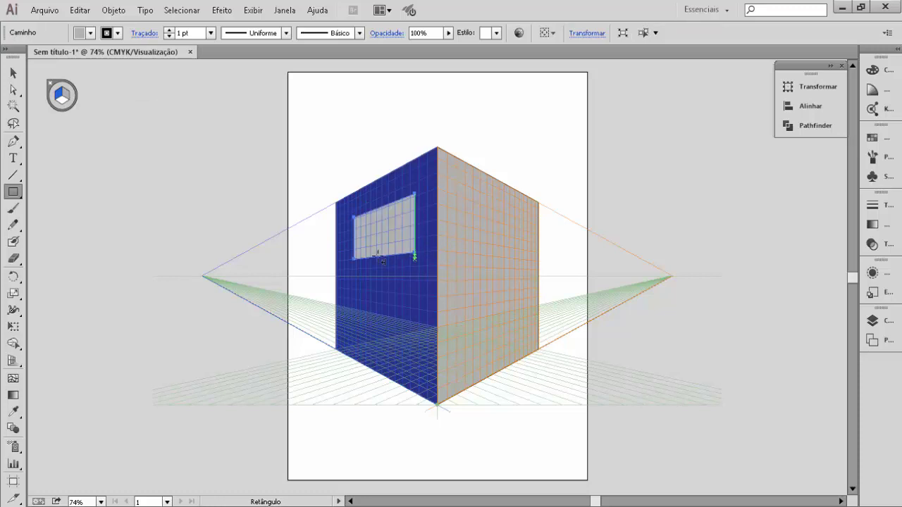
{"action": "left_click", "coordinate": [91, 33]}
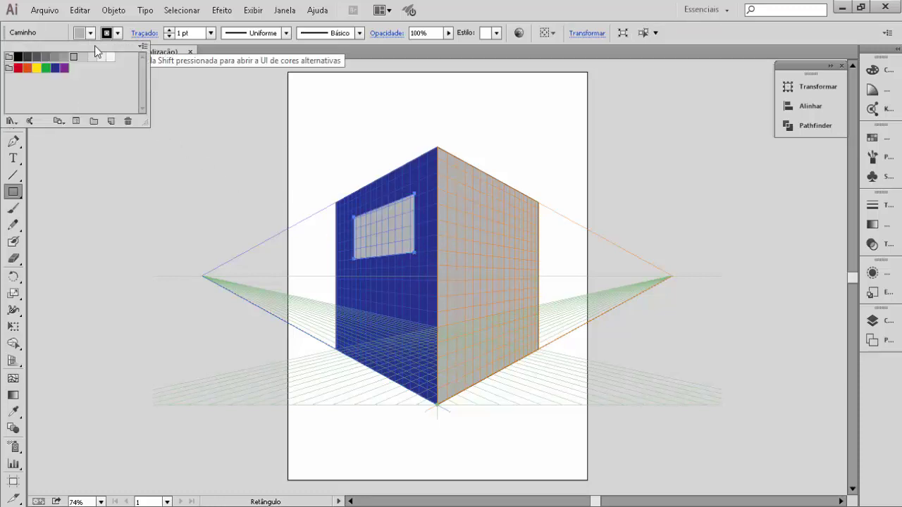
{"action": "left_click", "coordinate": [110, 58]}
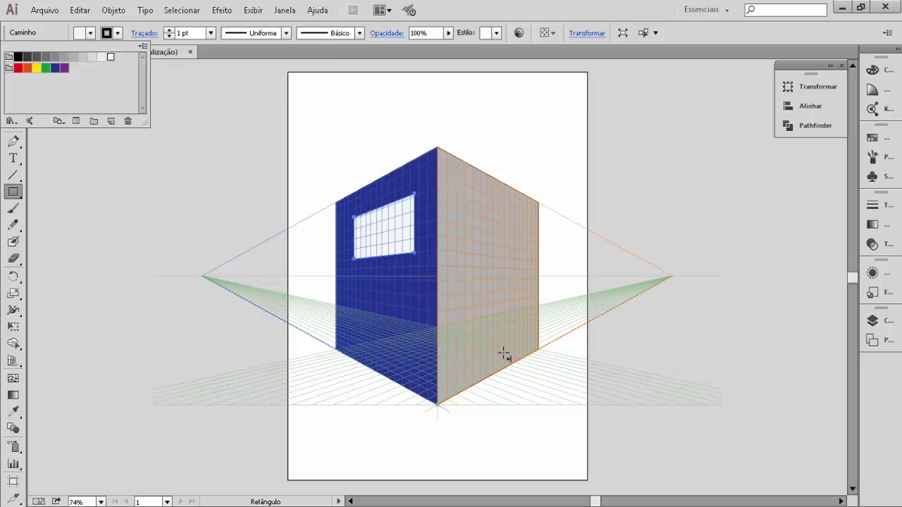
Step: Draw a tall door rectangle rising from the base of the grey right wall in perspective and fill it with yellow
{"action": "key", "text": "shift+v"}
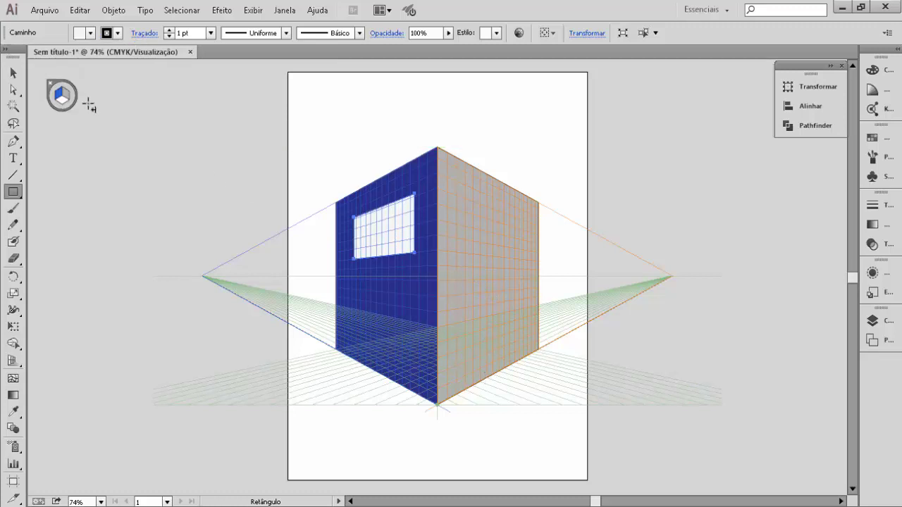
{"action": "left_click", "coordinate": [68, 98]}
{"action": "key", "text": "m"}
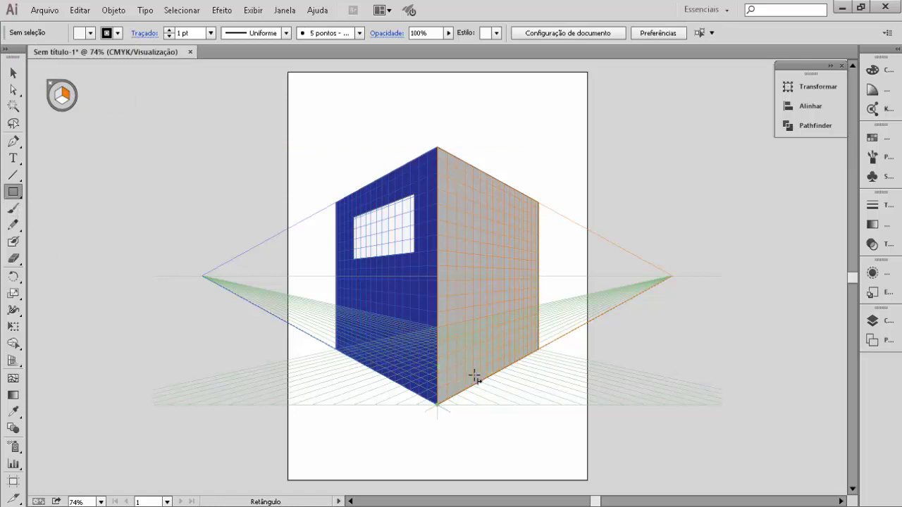
{"action": "left_click_drag", "start_coordinate": [476, 384], "coordinate": [522, 260]}
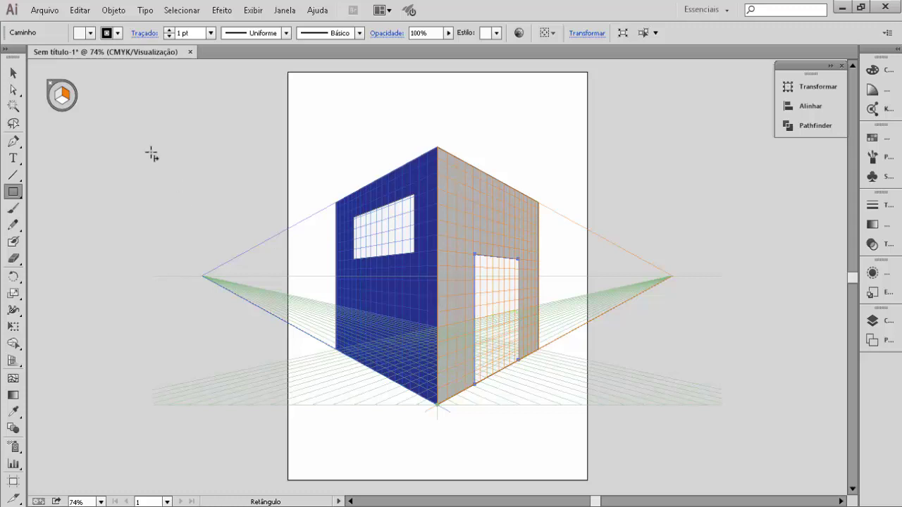
{"action": "left_click", "coordinate": [90, 33]}
{"action": "left_click", "coordinate": [37, 68]}
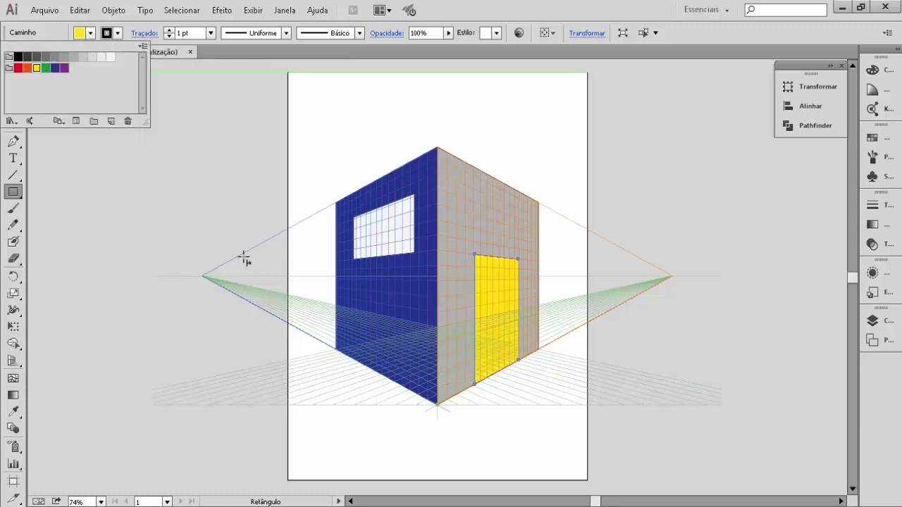
{"action": "left_click", "coordinate": [260, 143]}
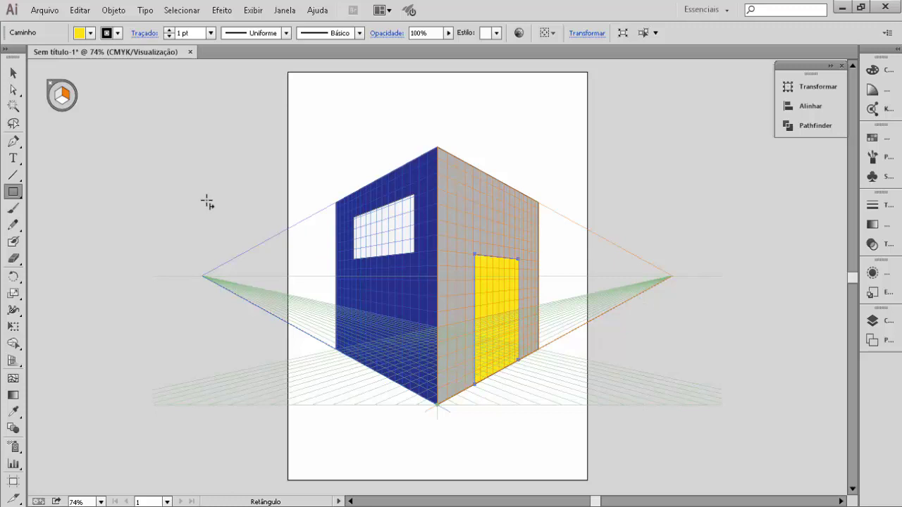
Step: Hide the perspective grid and deselect the door
{"action": "key", "text": "ctrl+shift+i"}
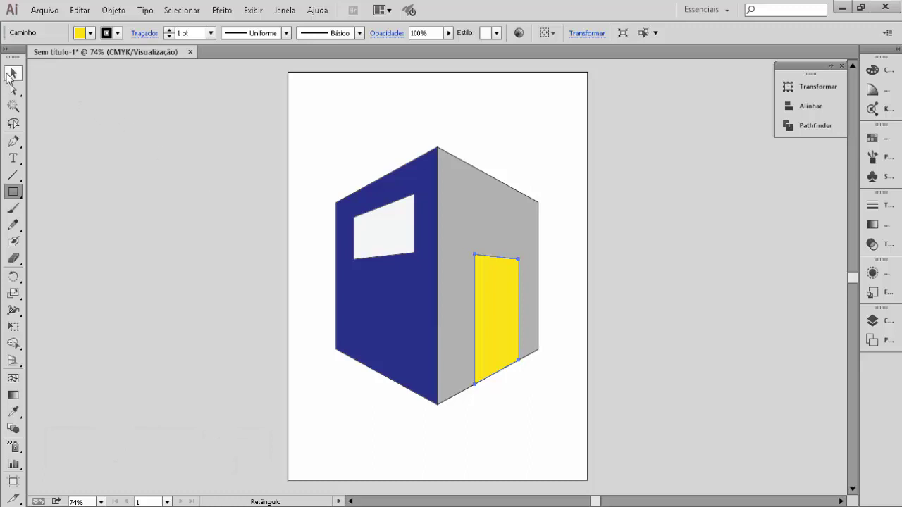
{"action": "left_click", "coordinate": [12, 74]}
{"action": "left_click", "coordinate": [146, 351]}
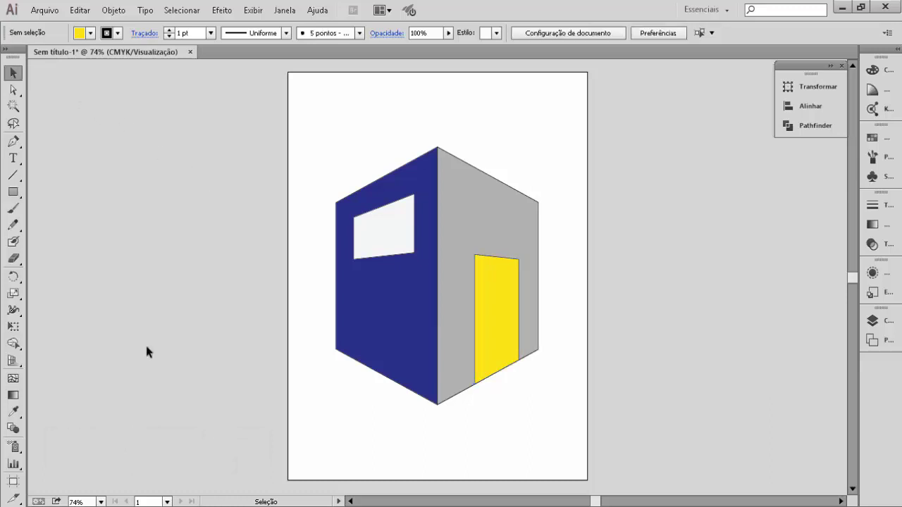